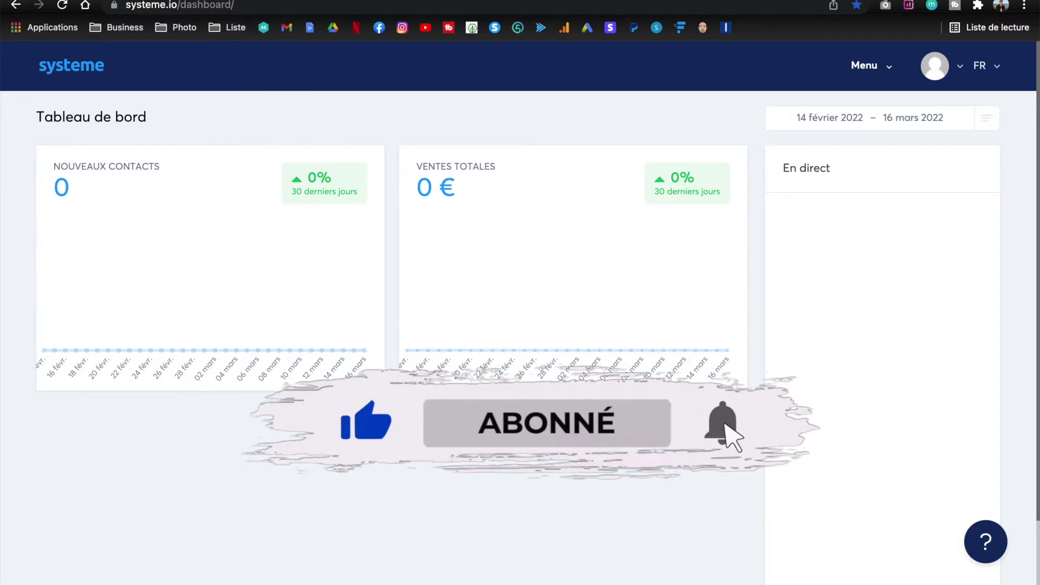
# Start a new blog from the Blogs area, name it Tuto Blog and check the blog domain options
pyautogui.click(874, 77)
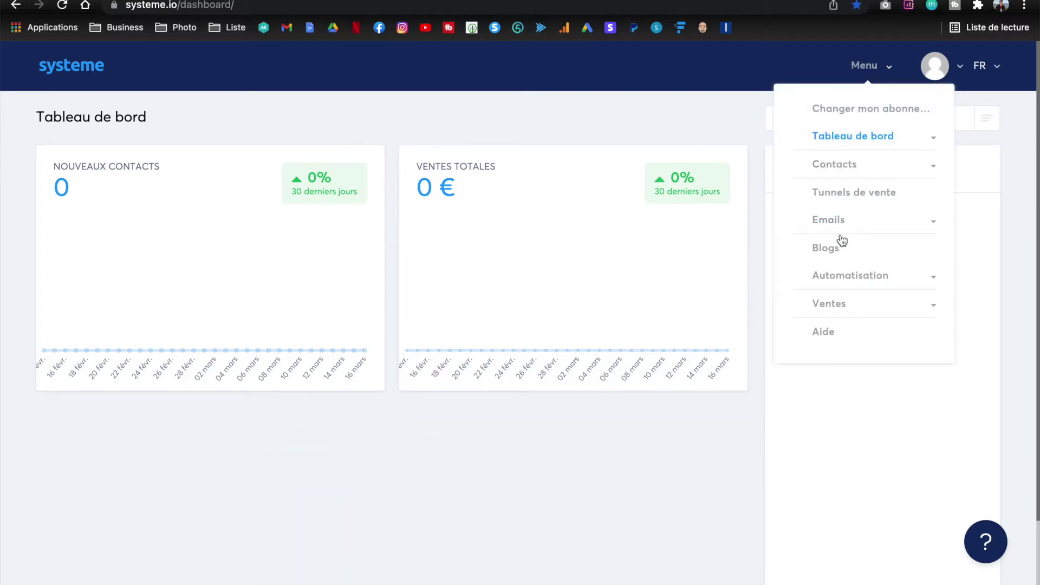
pyautogui.click(833, 252)
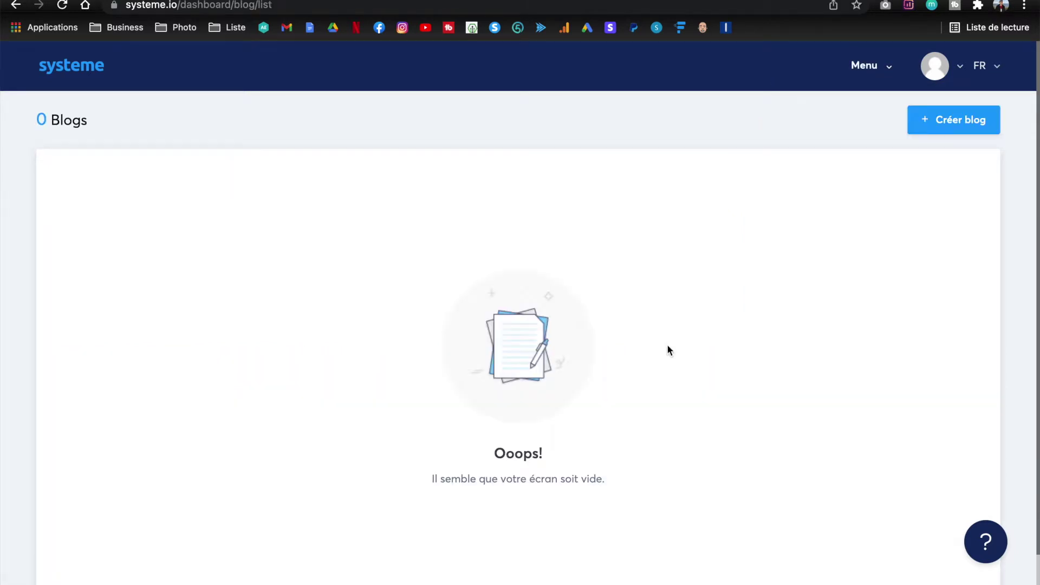
pyautogui.click(945, 129)
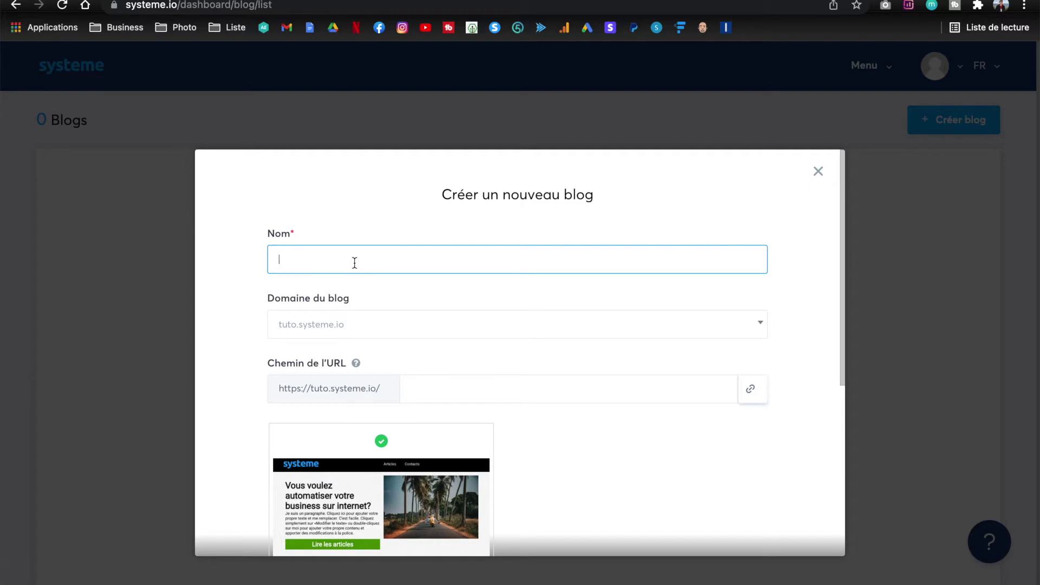
pyautogui.write('Tuto Blog')
pyautogui.click(493, 332)
pyautogui.click(252, 316)
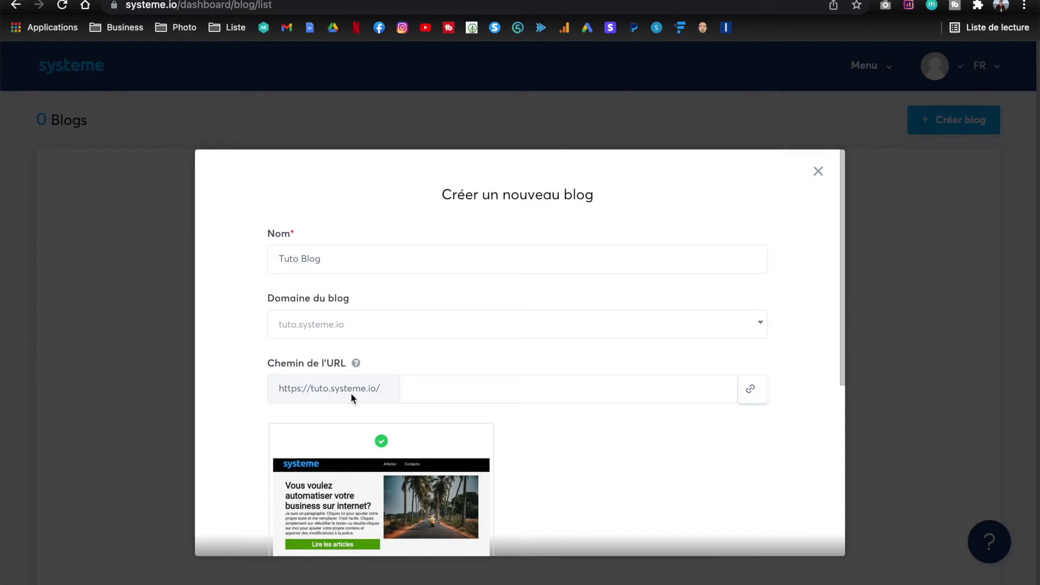
# Try to create the blog with the URL path Tutoriel and the preselected template
pyautogui.click(422, 393)
pyautogui.write('Tutor')
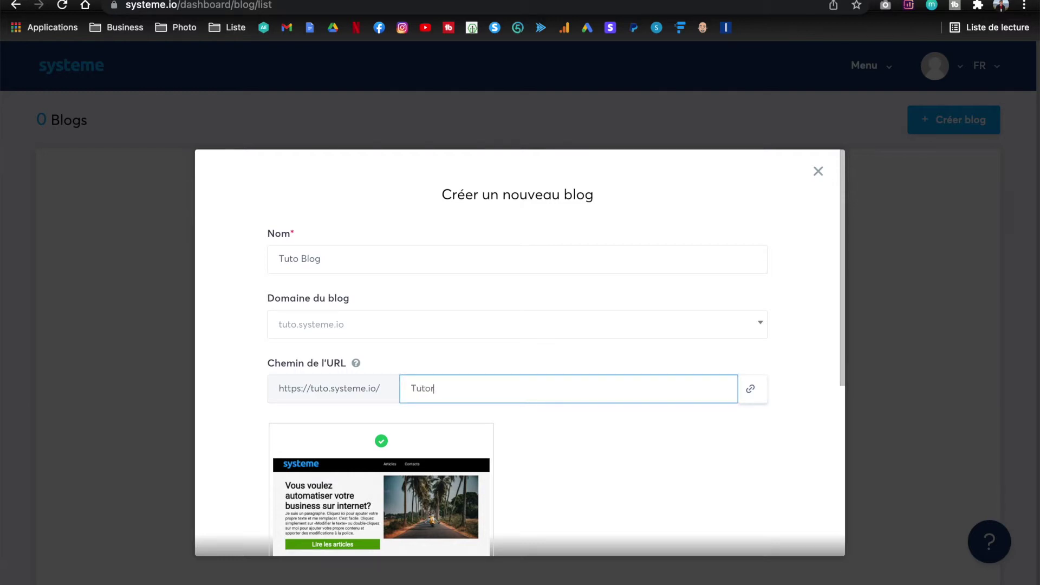
pyautogui.write('iel')
pyautogui.scroll(-2, 544, 446)
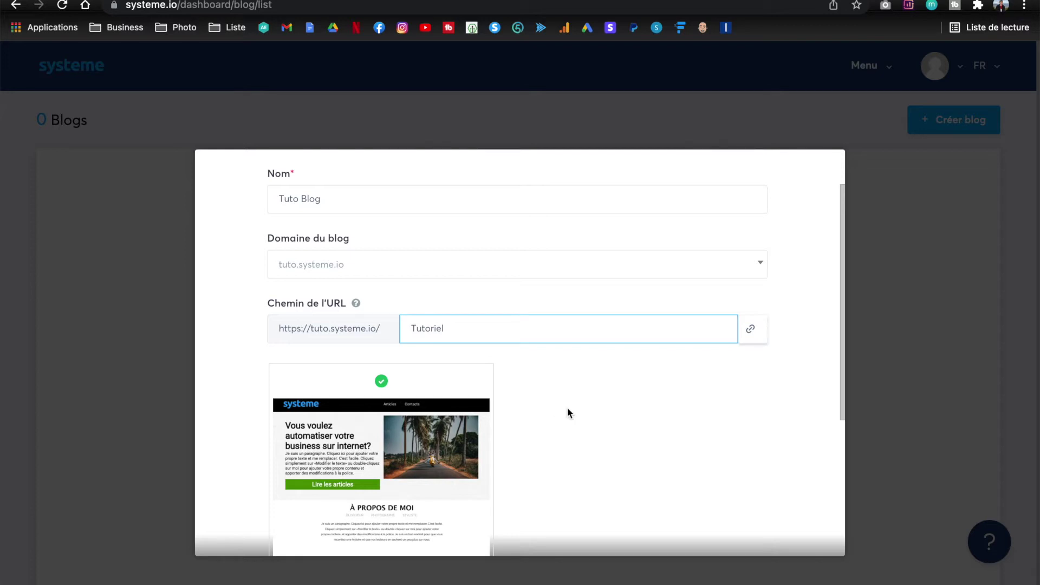
pyautogui.scroll(-4, 567, 412)
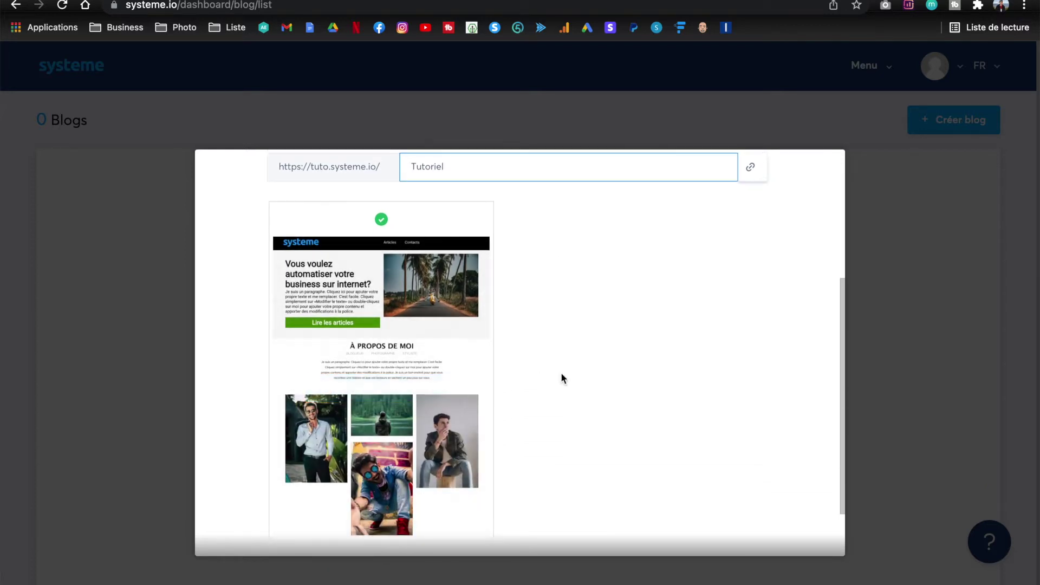
pyautogui.scroll(-2, 562, 379)
pyautogui.scroll(2, 544, 312)
pyautogui.scroll(-1, 544, 314)
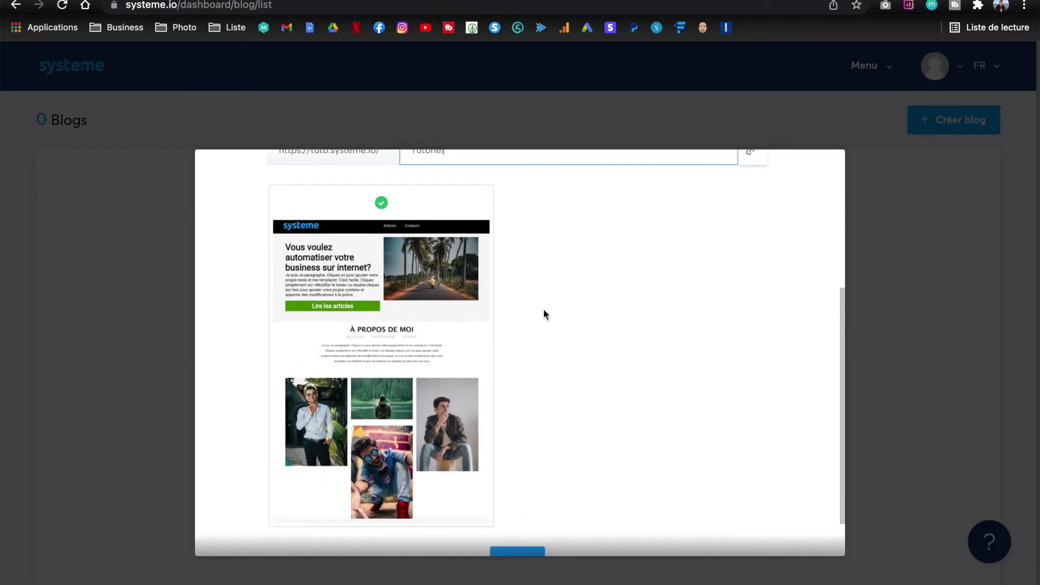
pyautogui.scroll(-1, 544, 314)
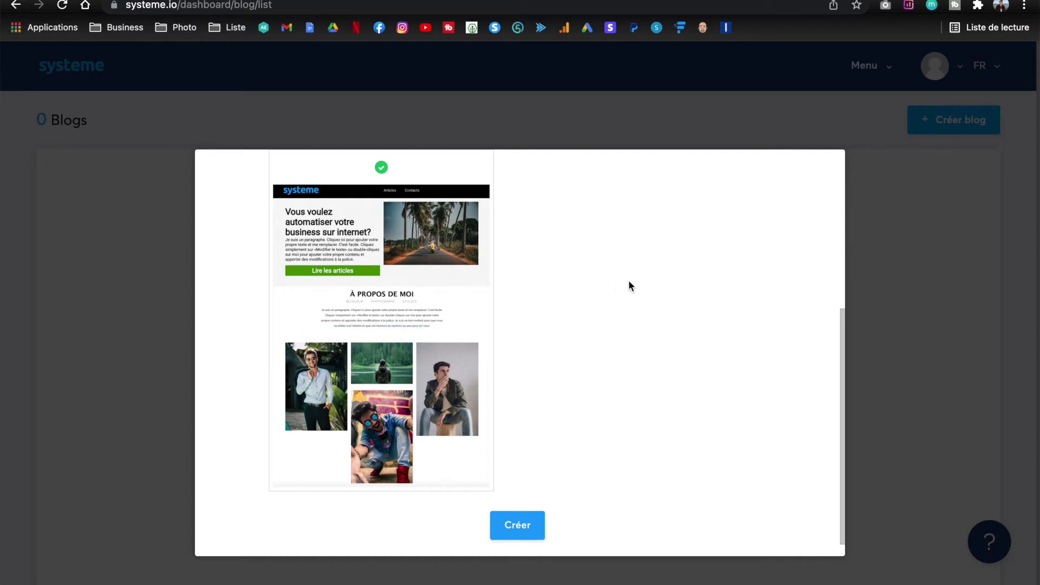
pyautogui.scroll(-1, 628, 281)
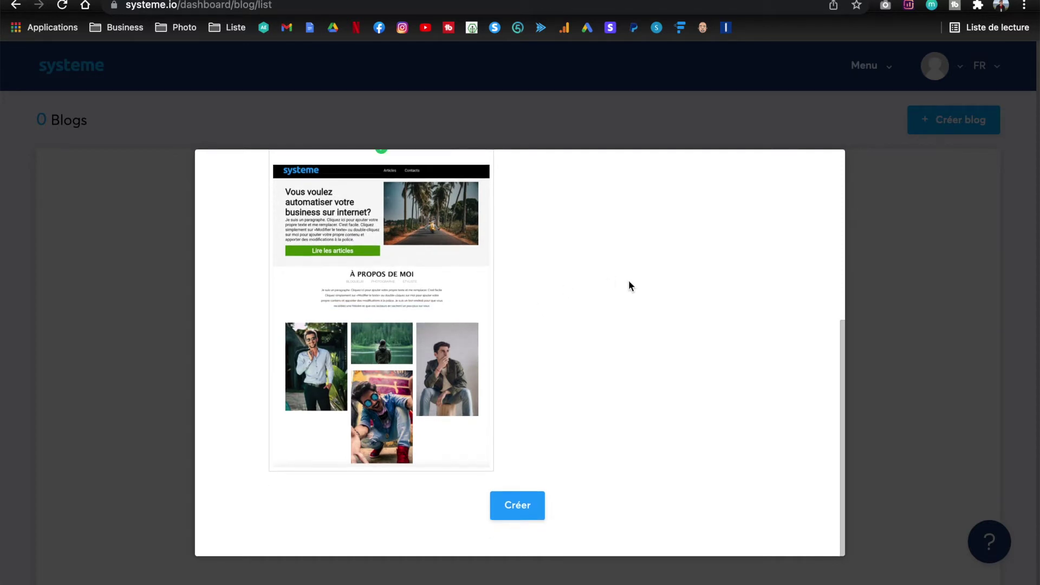
pyautogui.click(515, 507)
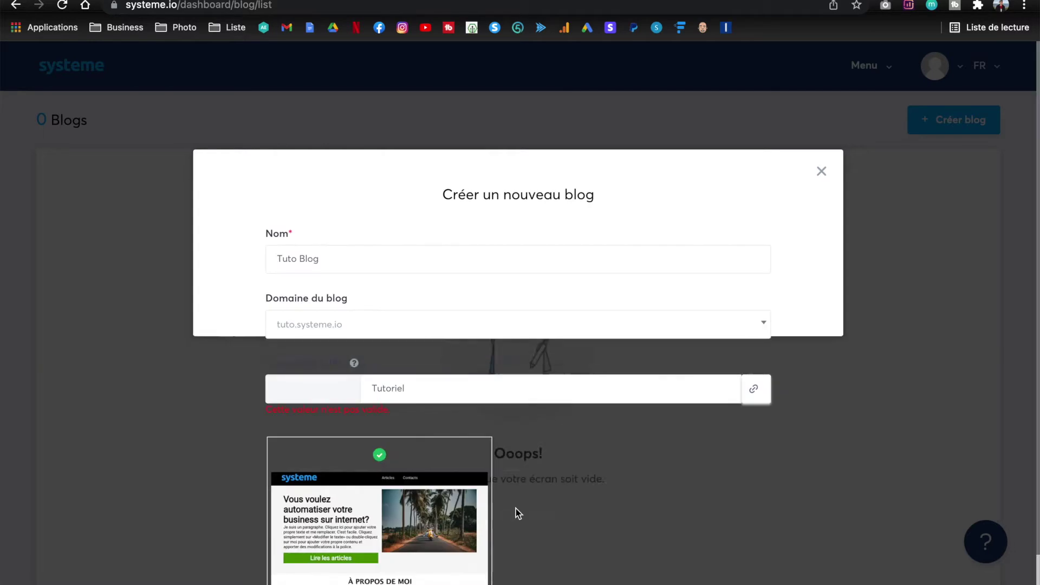
# Set the blog's URL path to lowercase tutoriel, create the blog and dismiss the notification
pyautogui.click(377, 387)
pyautogui.press('super+a')
pyautogui.write('tutoriel')
pyautogui.click(544, 447)
pyautogui.scroll(-5, 544, 446)
pyautogui.click(518, 501)
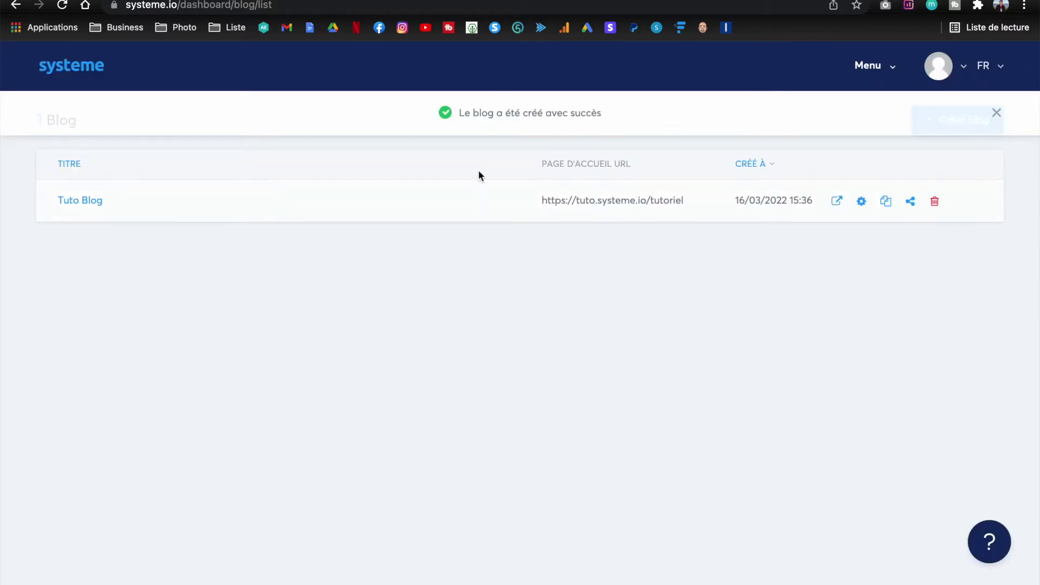
pyautogui.click(997, 112)
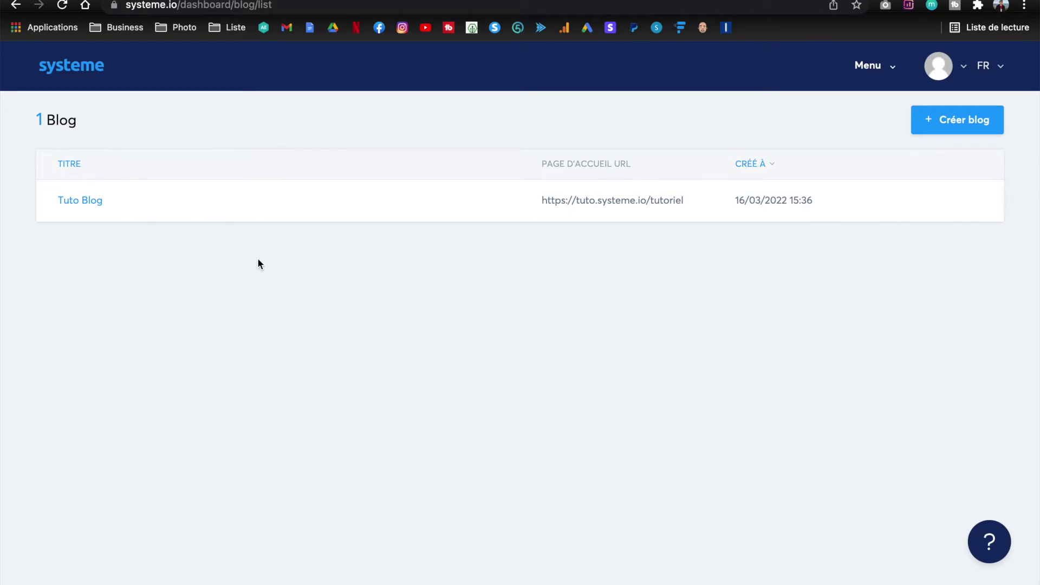
# Open Tuto Blog from the blog list and display its published site
pyautogui.click(83, 201)
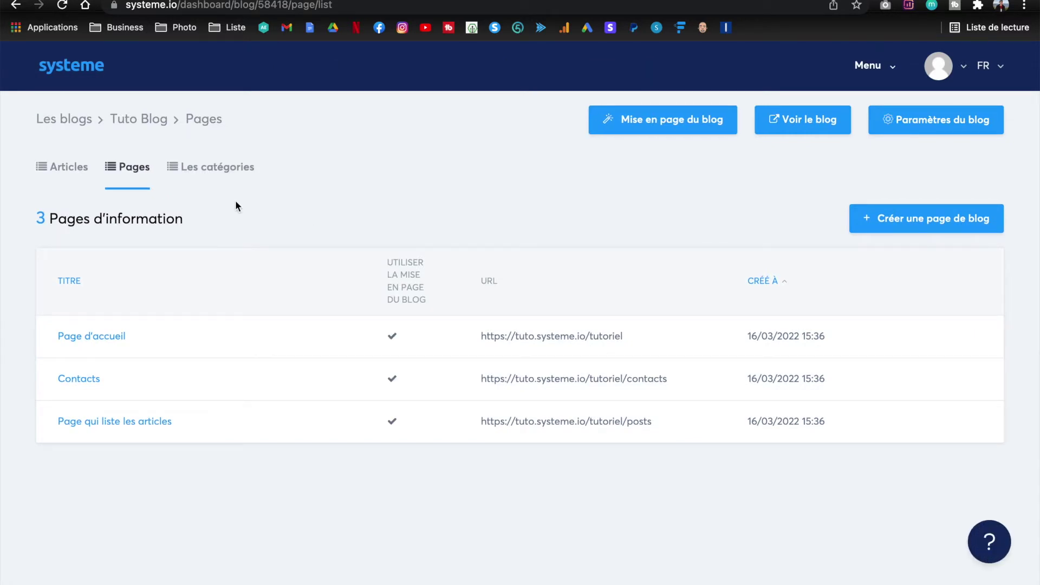
pyautogui.scroll(-1, 255, 191)
pyautogui.click(796, 120)
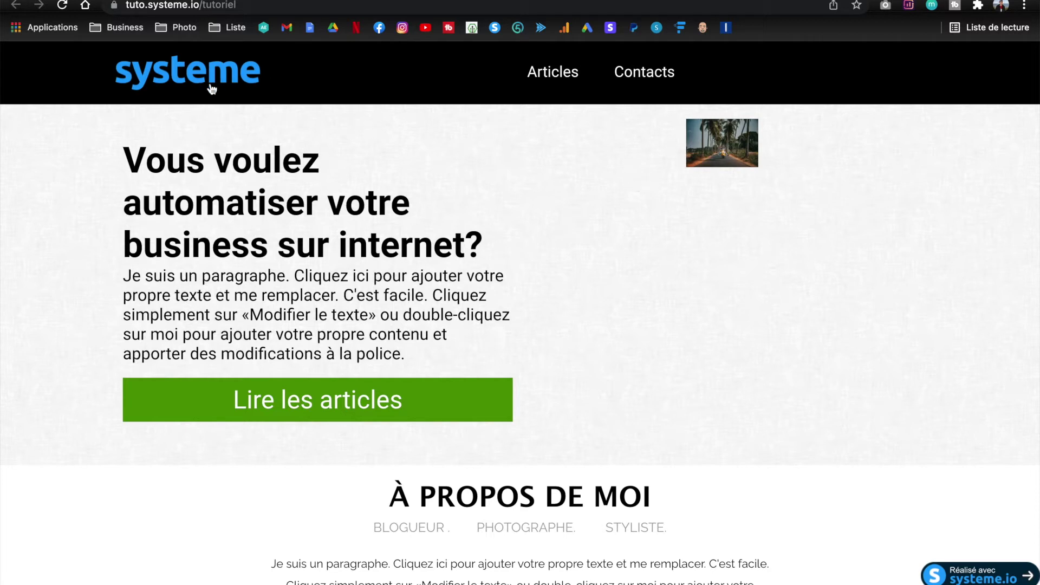
# Examine the published home page from header to footer and return to the blog's page list
pyautogui.scroll(-1, 445, 144)
pyautogui.scroll(1, 445, 144)
pyautogui.scroll(-6, 547, 204)
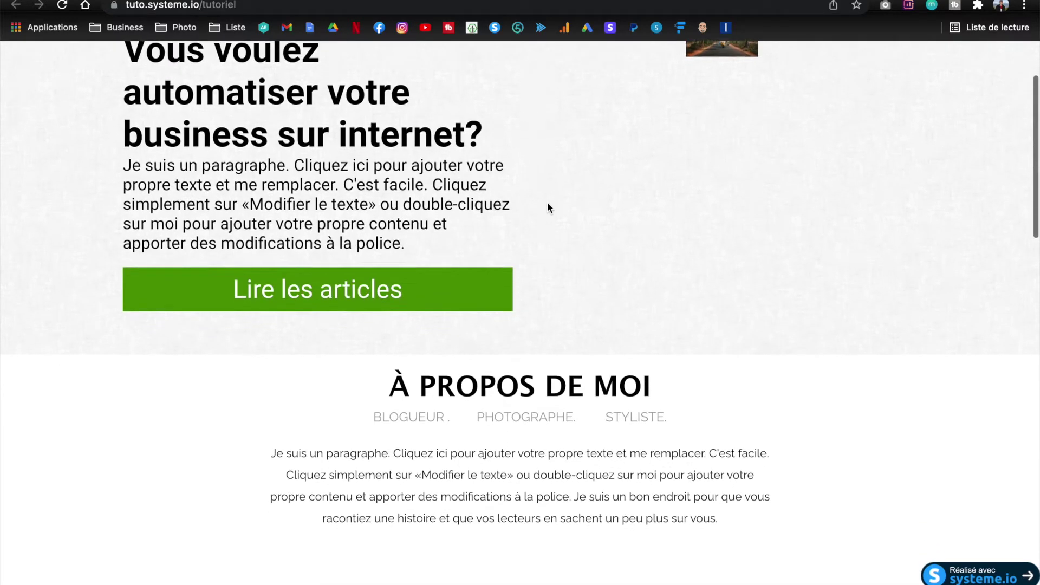
pyautogui.scroll(-10, 547, 204)
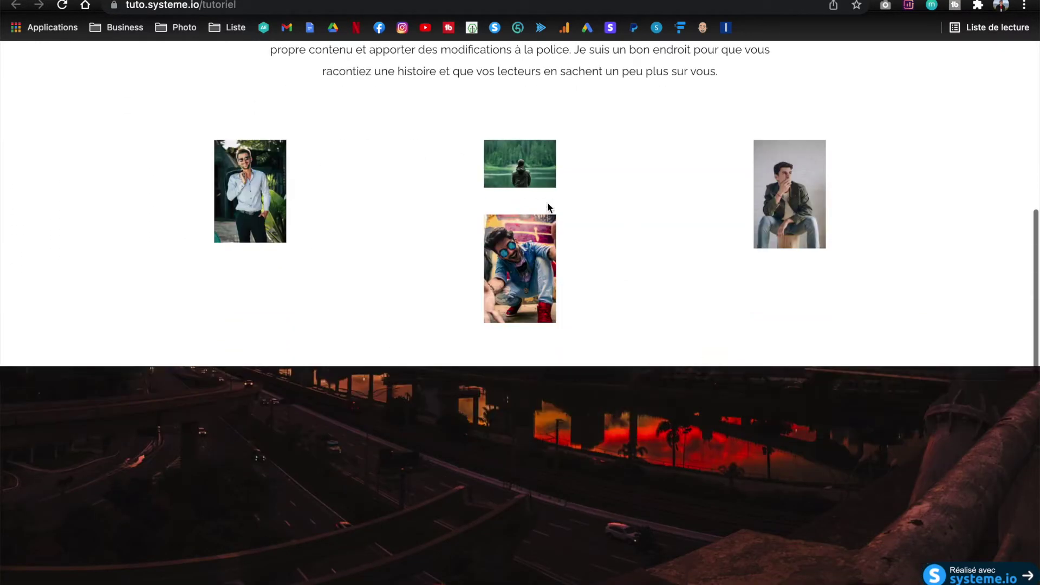
pyautogui.scroll(-3, 549, 206)
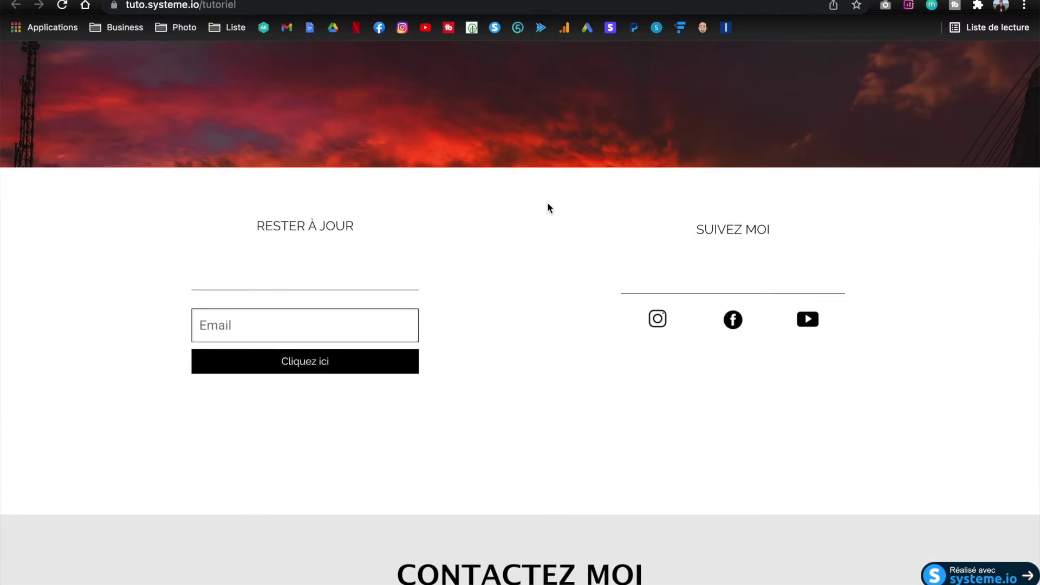
pyautogui.scroll(-2, 548, 206)
pyautogui.scroll(-3, 547, 204)
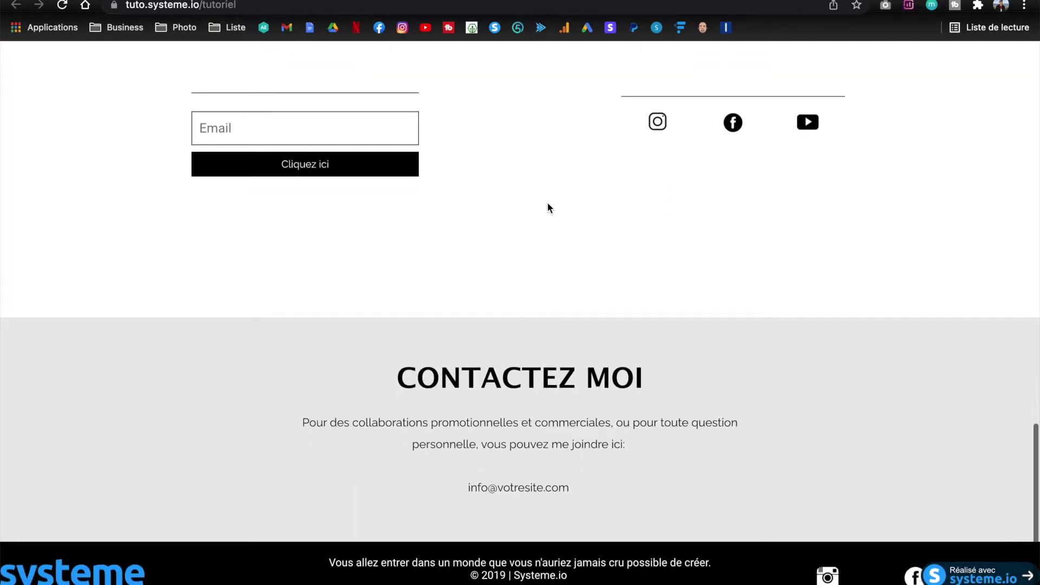
pyautogui.scroll(-1, 527, 289)
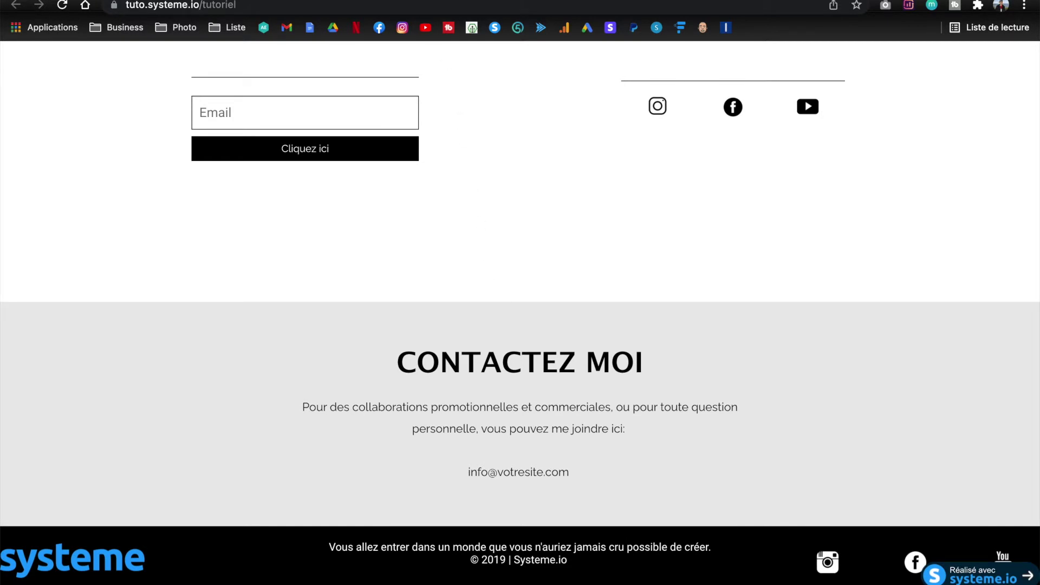
pyautogui.click(433, 1)
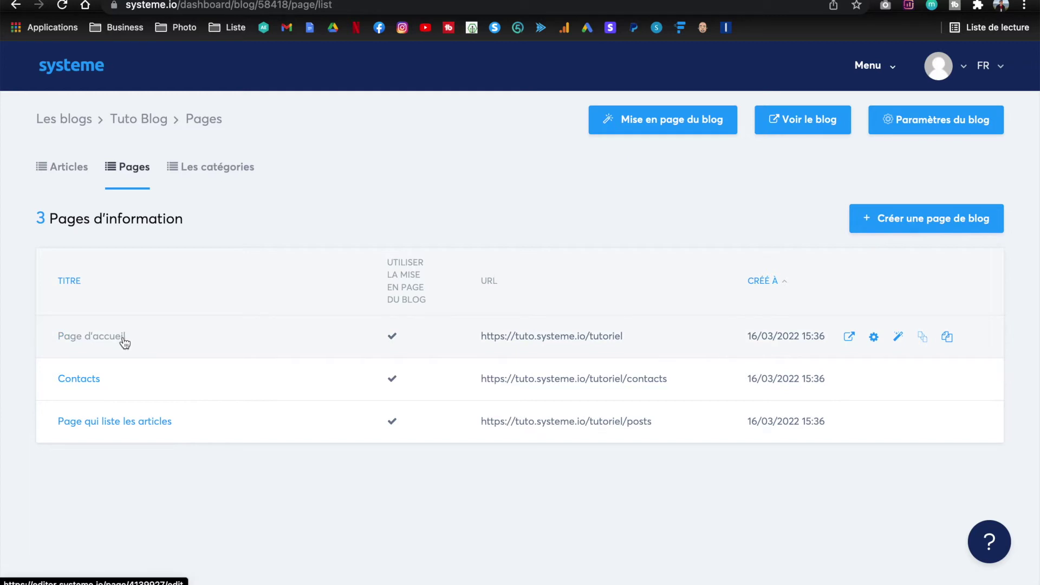
# Open the Page d'accueil in the page editor and look over the available layout, blog and form elements
pyautogui.click(899, 339)
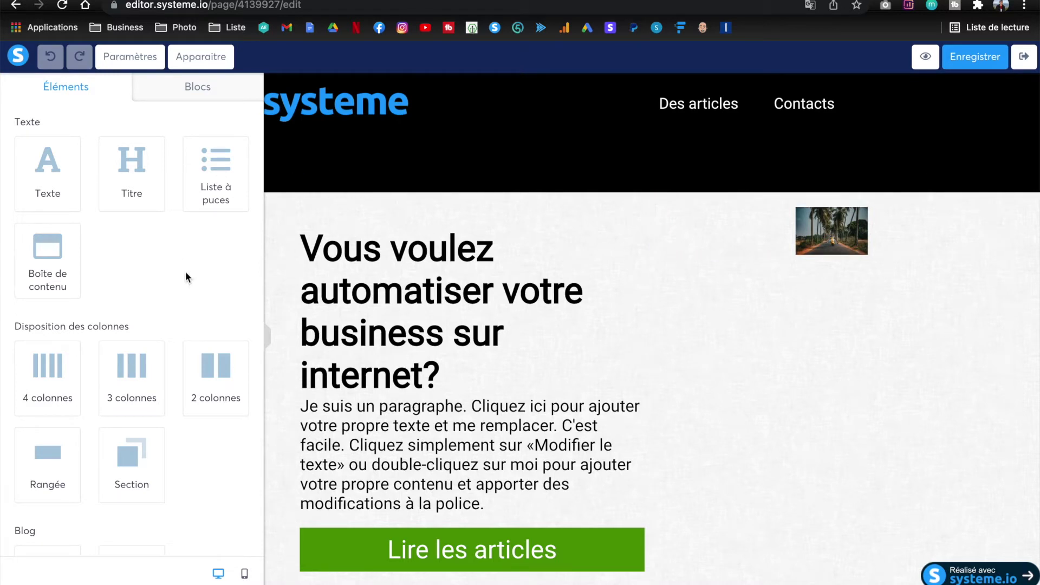
pyautogui.scroll(-2, 186, 273)
pyautogui.scroll(-1, 185, 273)
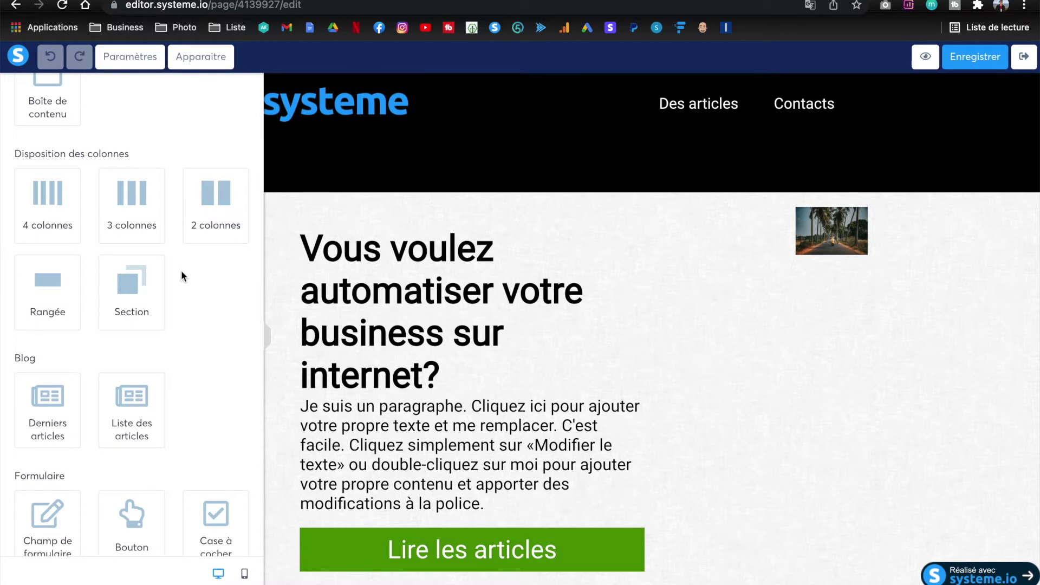
pyautogui.scroll(3, 184, 299)
pyautogui.scroll(-3, 197, 313)
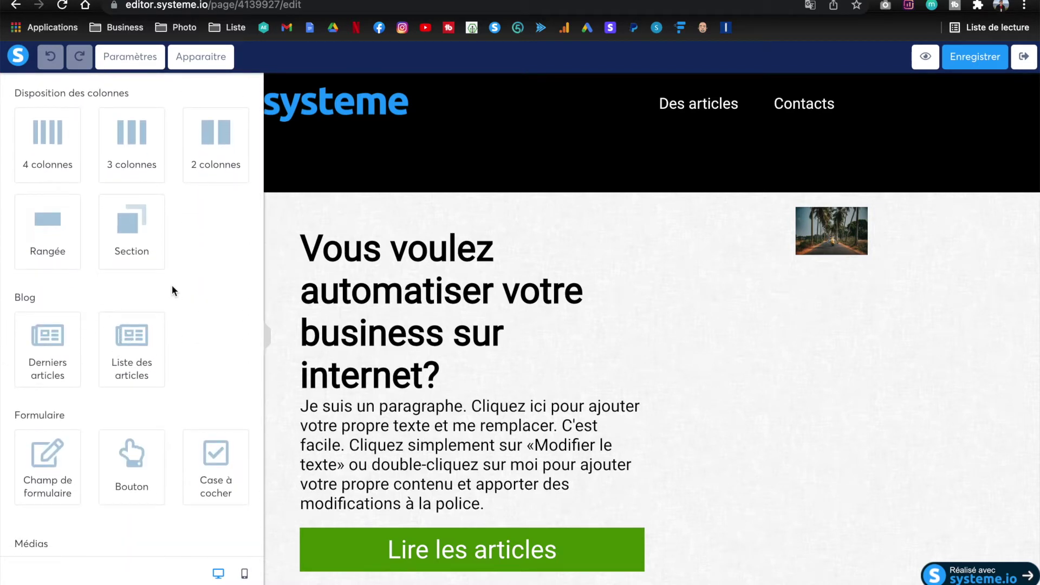
pyautogui.scroll(3, 173, 290)
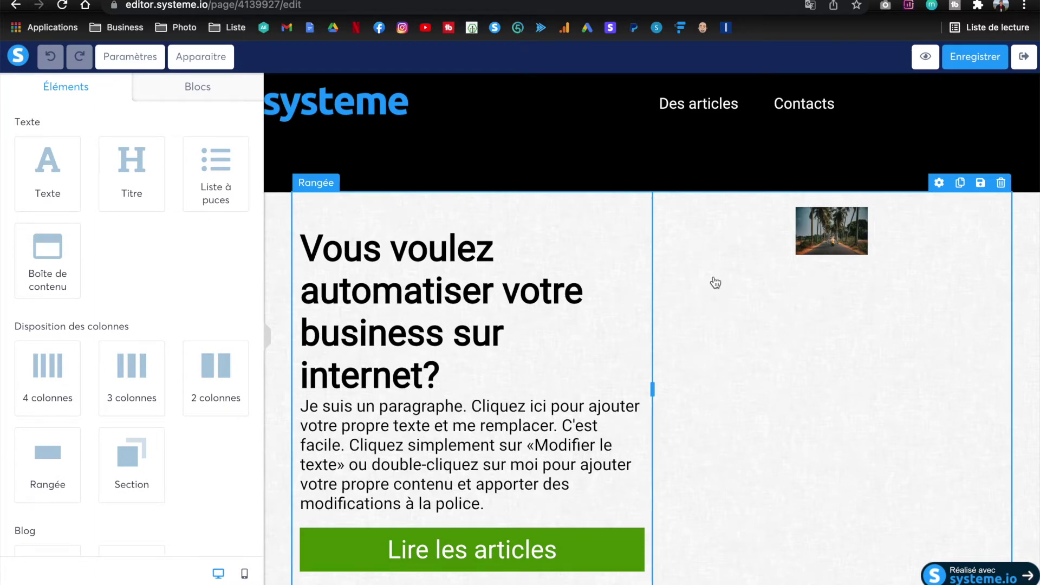
# Examine the home page's sections and rows in the editor, down to the Contactez moi section and footer and back up
pyautogui.scroll(-3, 613, 160)
pyautogui.scroll(-15, 615, 163)
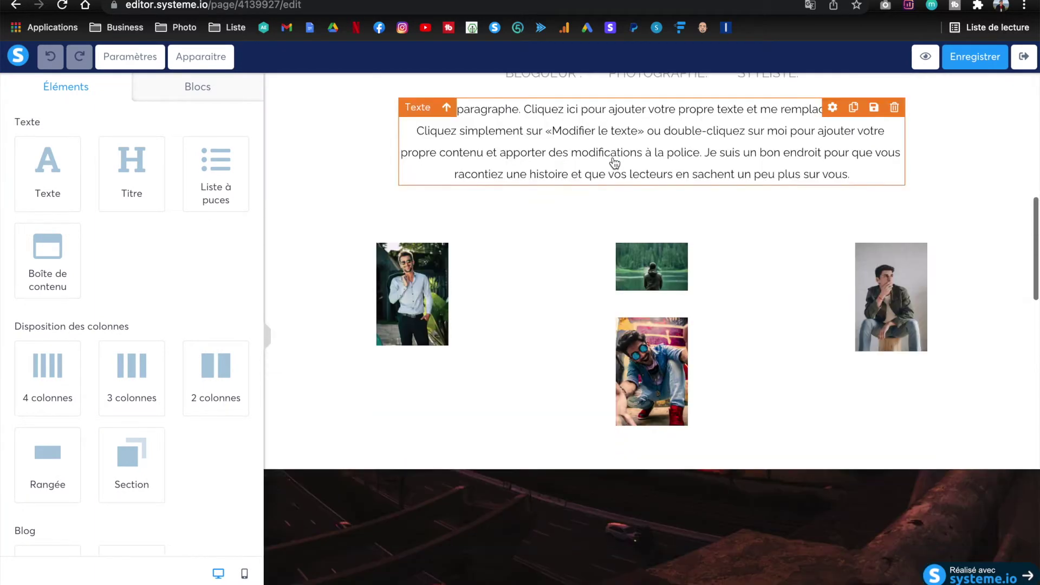
pyautogui.scroll(-4, 552, 520)
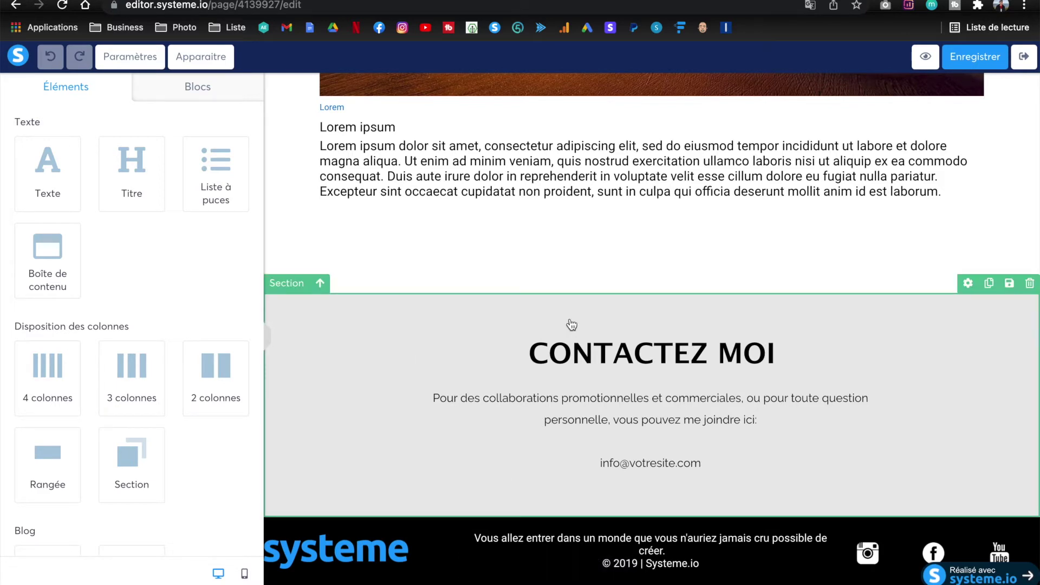
pyautogui.scroll(8, 572, 325)
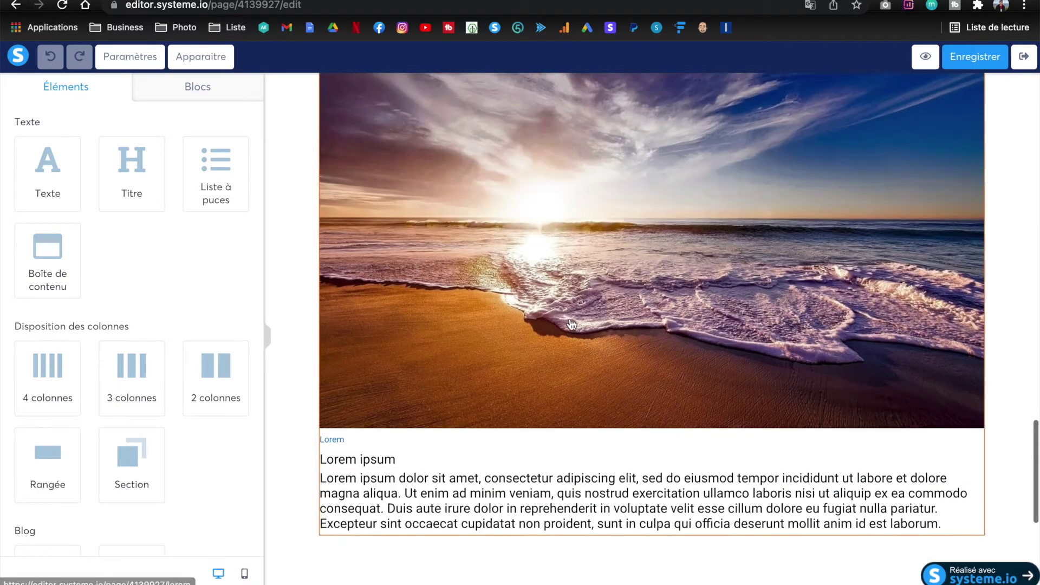
pyautogui.scroll(8, 572, 325)
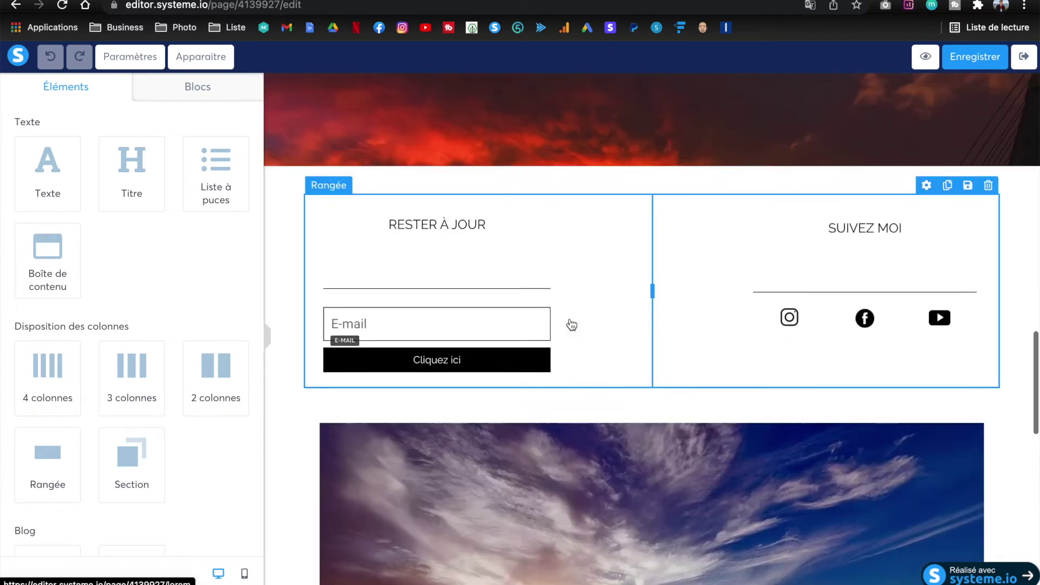
pyautogui.scroll(1, 572, 325)
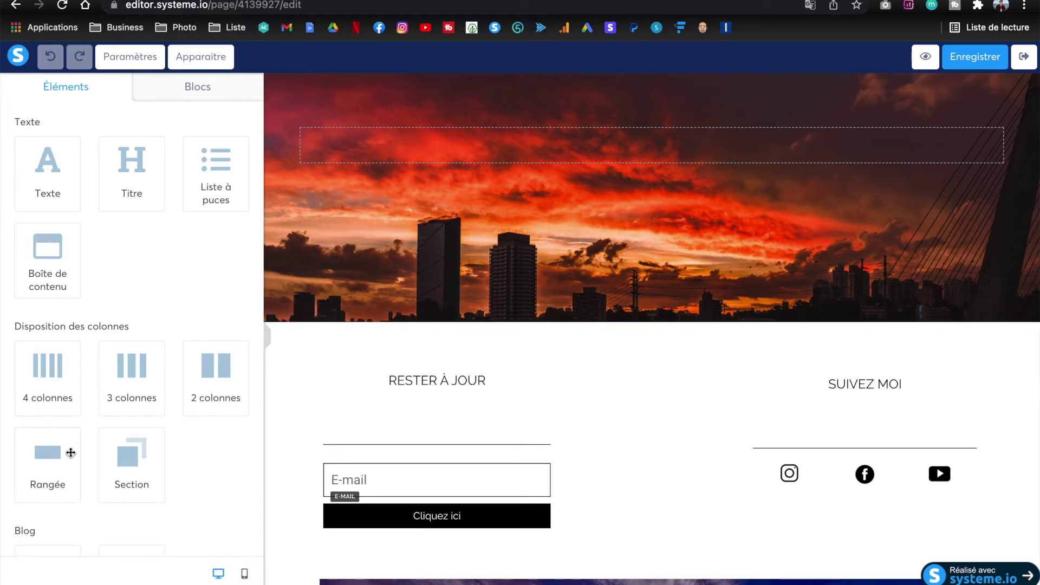
pyautogui.scroll(10, 521, 249)
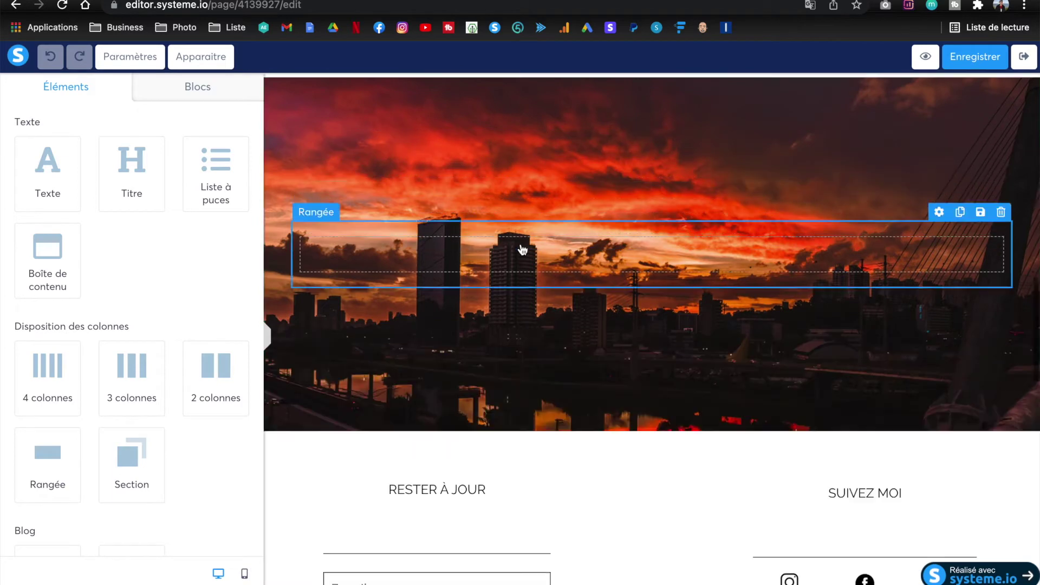
pyautogui.scroll(15, 522, 249)
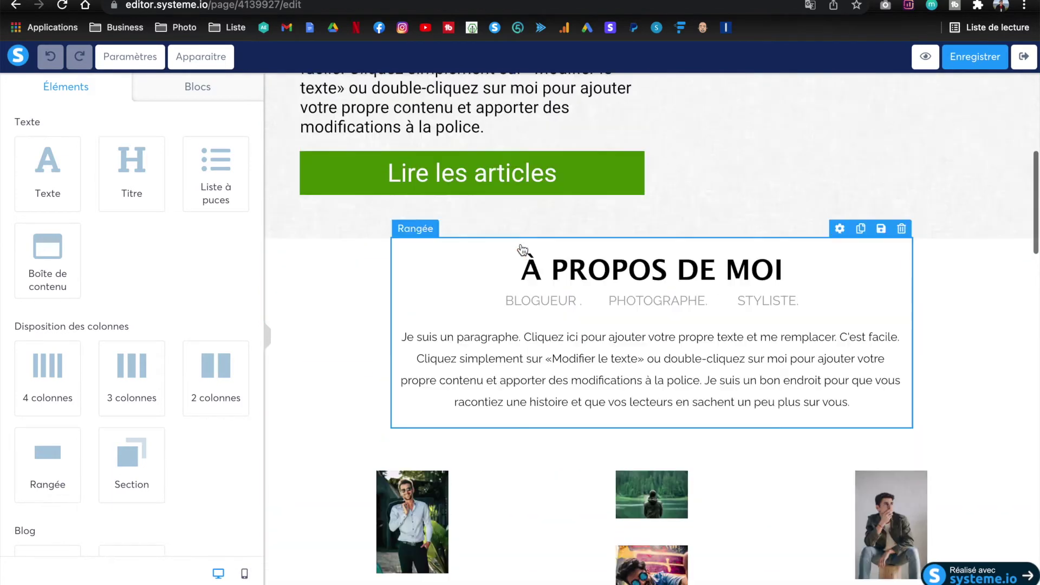